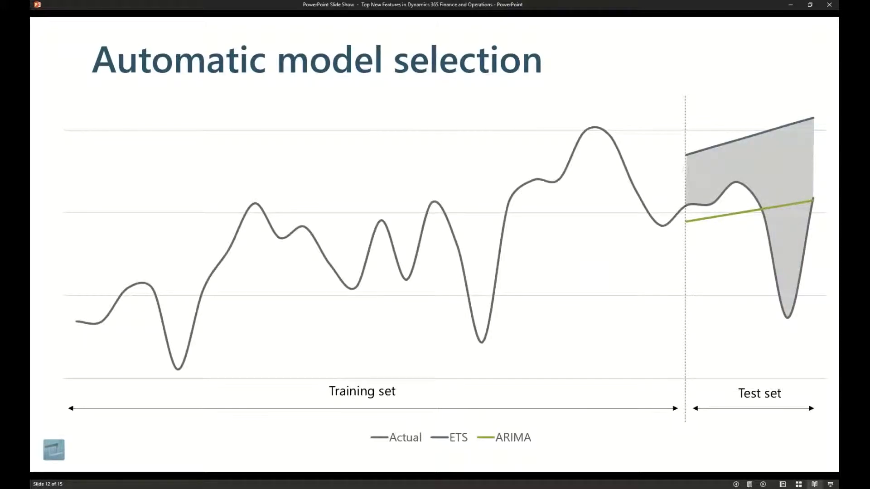
# Reveal the 'ARIMA is a clear winner!' callout, then move on to the Questions? slide.
pyautogui.press('Right')
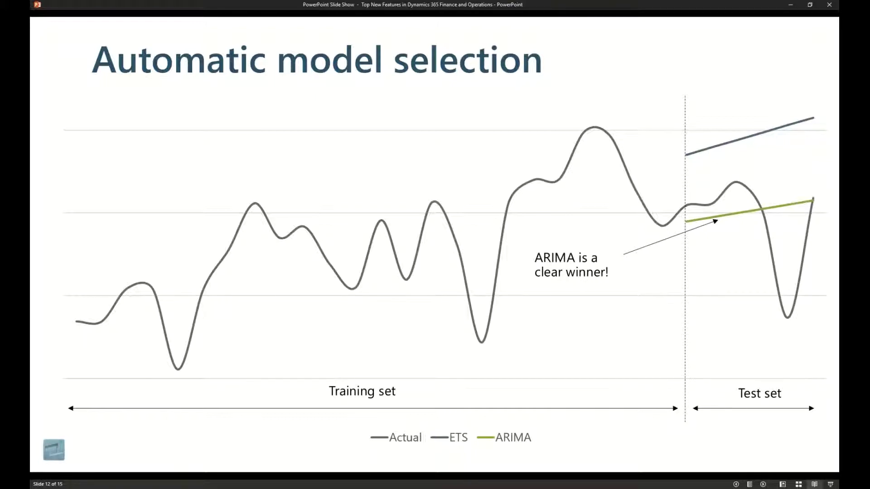
pyautogui.press('Right')
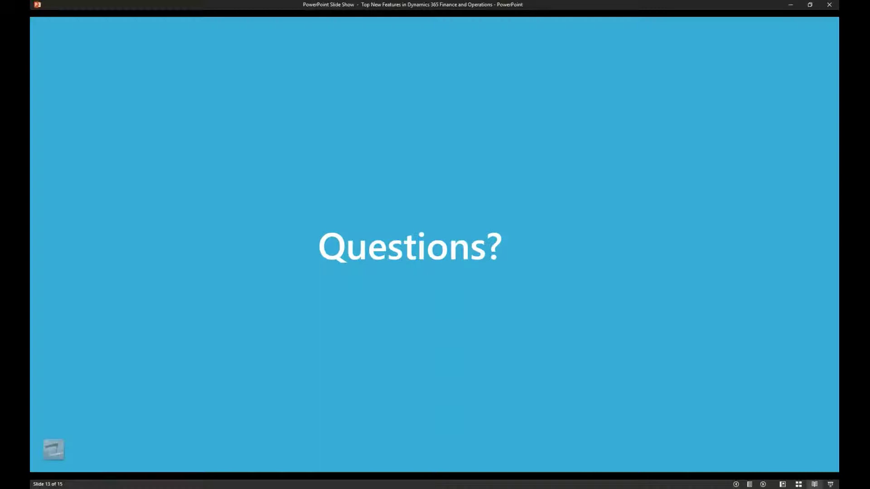
# Open StandardSpeakerDF29's forecast line details and show its model details (MAPE 49.68, STL model).
pyautogui.hotkey('alt', 'Tab')
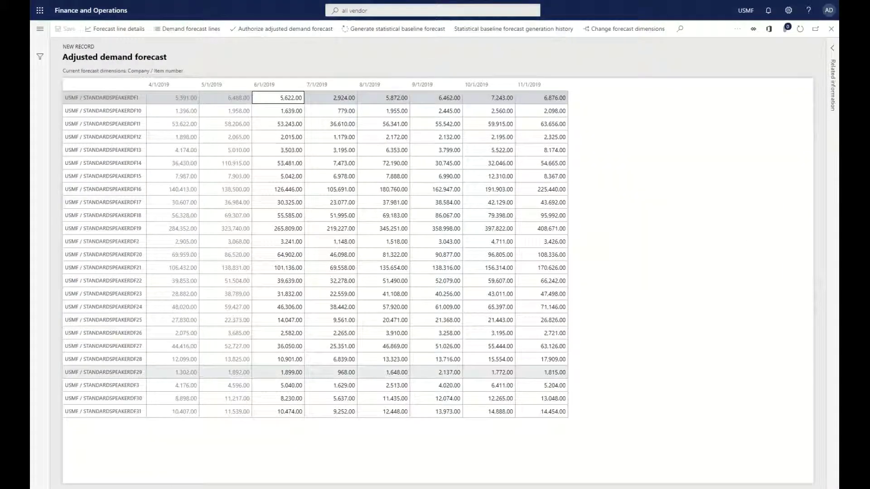
pyautogui.click(187, 373)
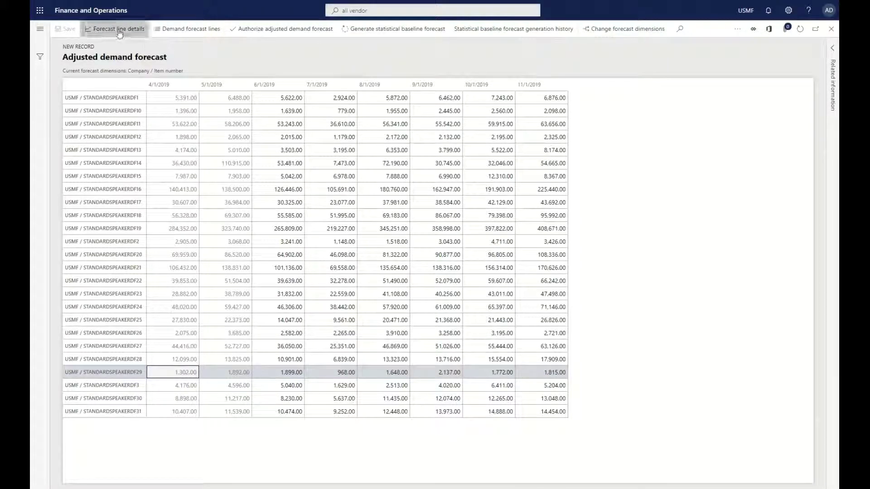
pyautogui.click(394, 28)
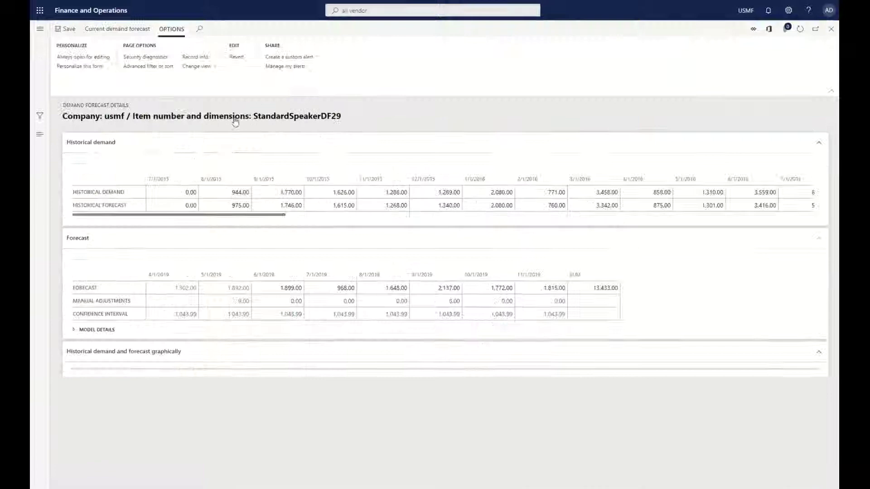
pyautogui.scroll(-1, 512, 389)
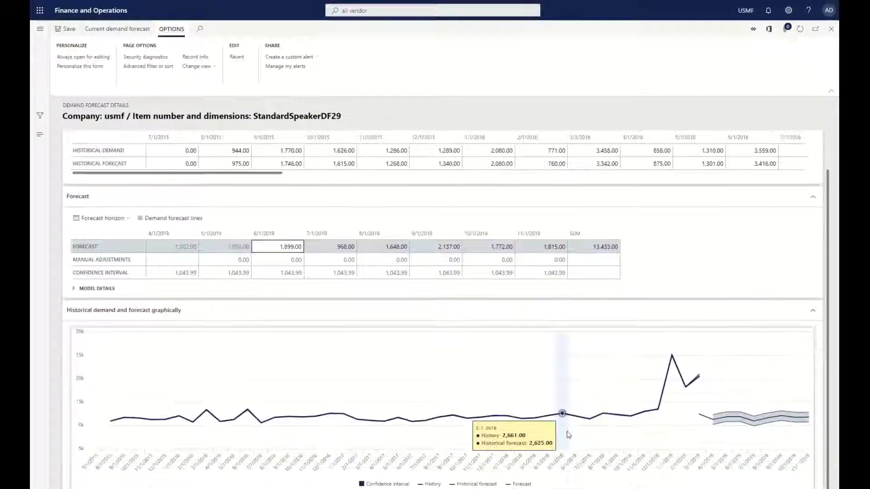
pyautogui.scroll(1, 521, 408)
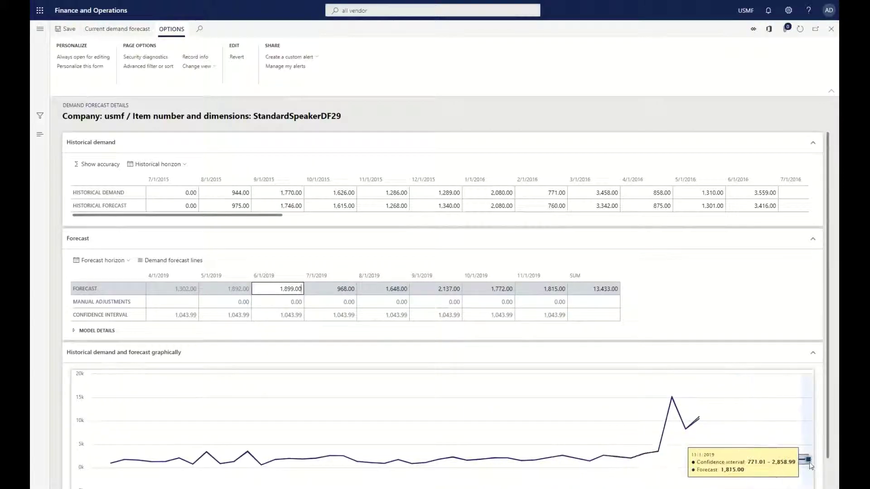
pyautogui.scroll(-1, 725, 444)
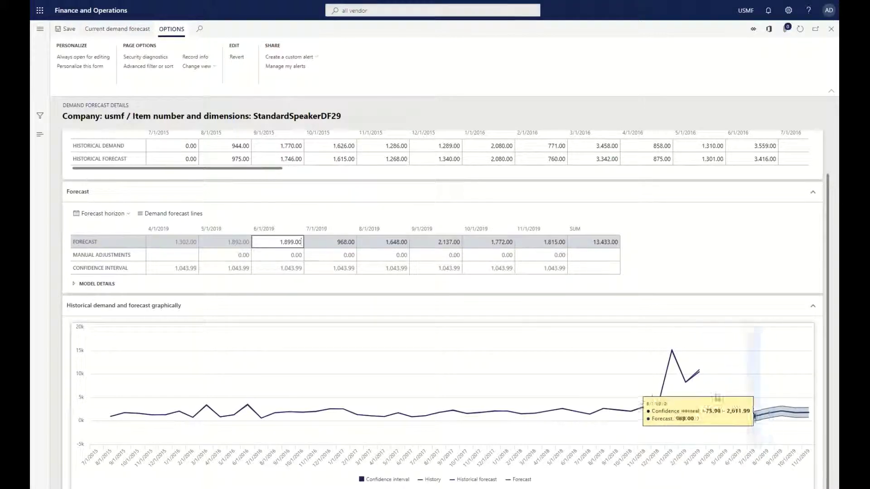
pyautogui.click(74, 284)
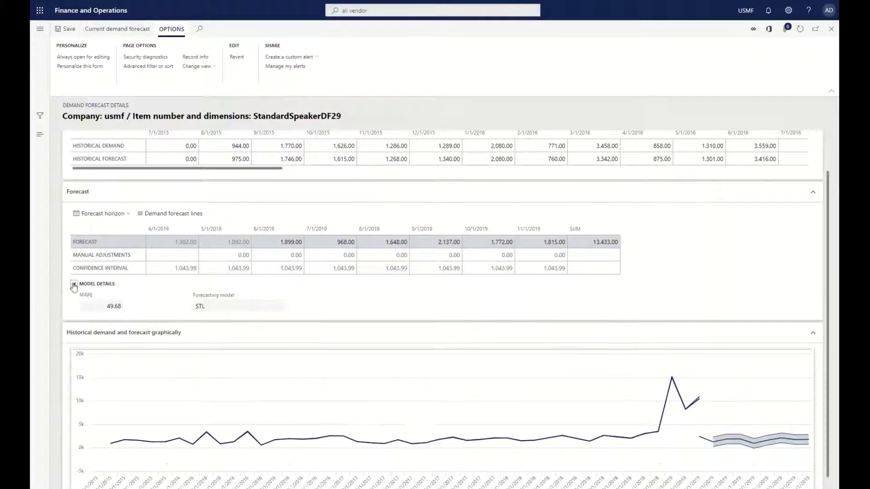
pyautogui.press('Escape')
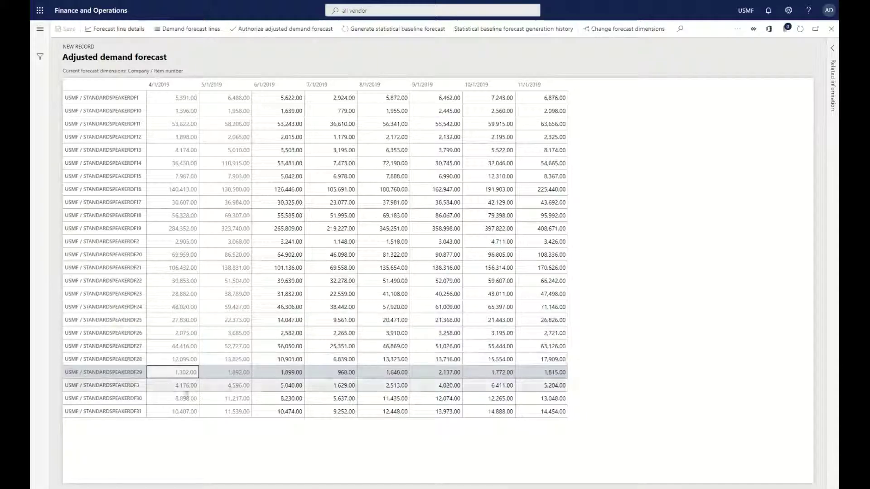
pyautogui.click(185, 412)
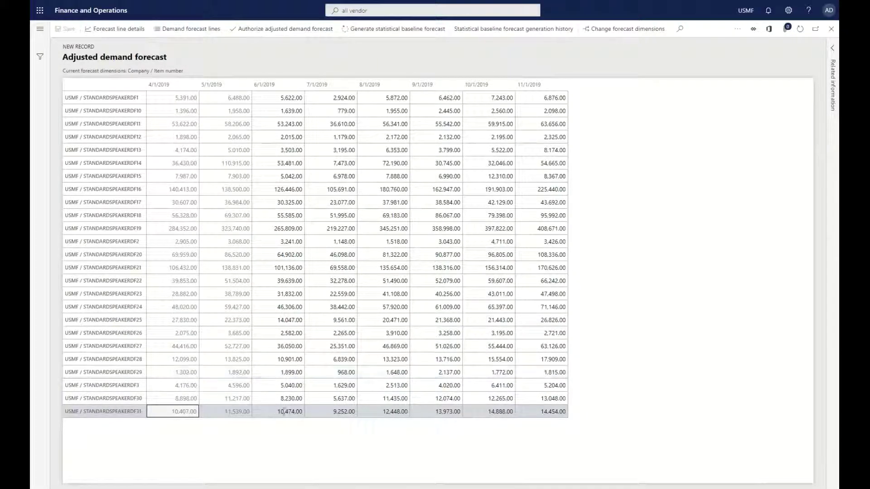
pyautogui.click(284, 411)
pyautogui.click(117, 29)
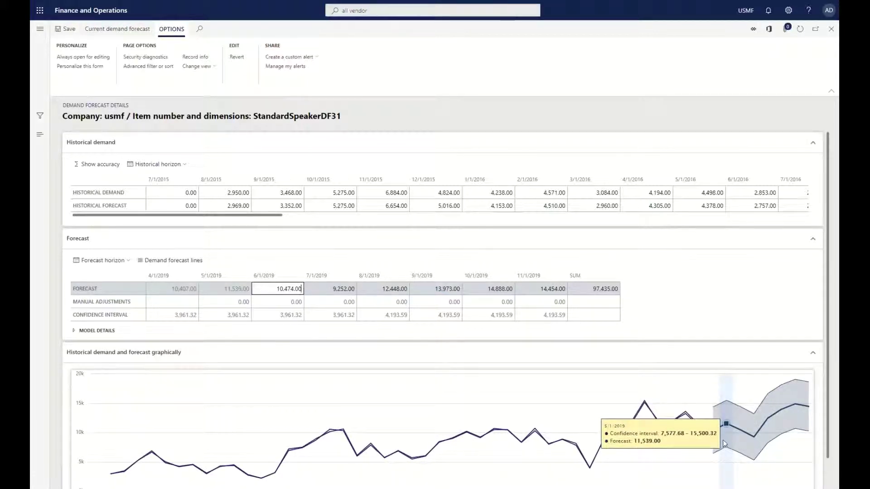
pyautogui.click(74, 331)
pyautogui.scroll(-1, 149, 363)
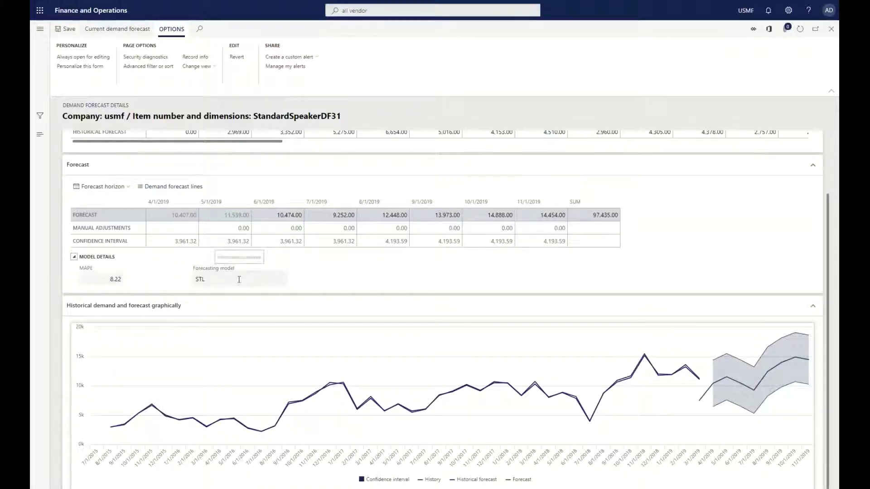
pyautogui.moveTo(180, 357)
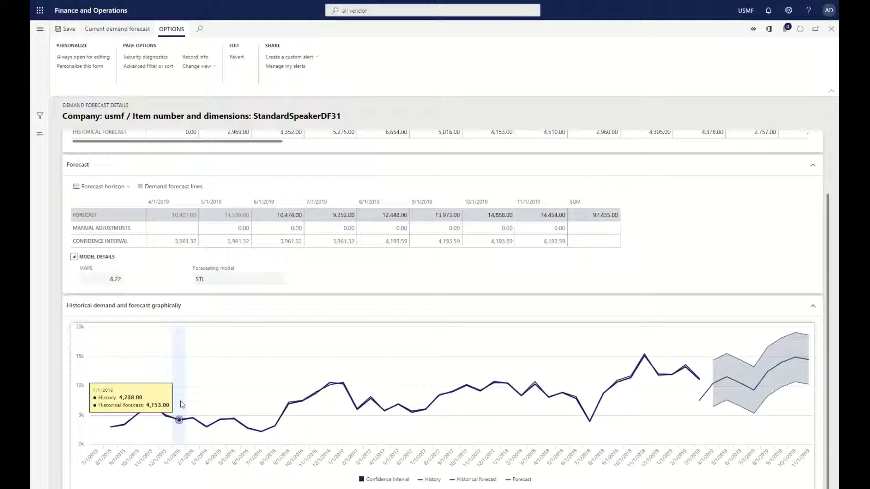
pyautogui.scroll(2, 281, 385)
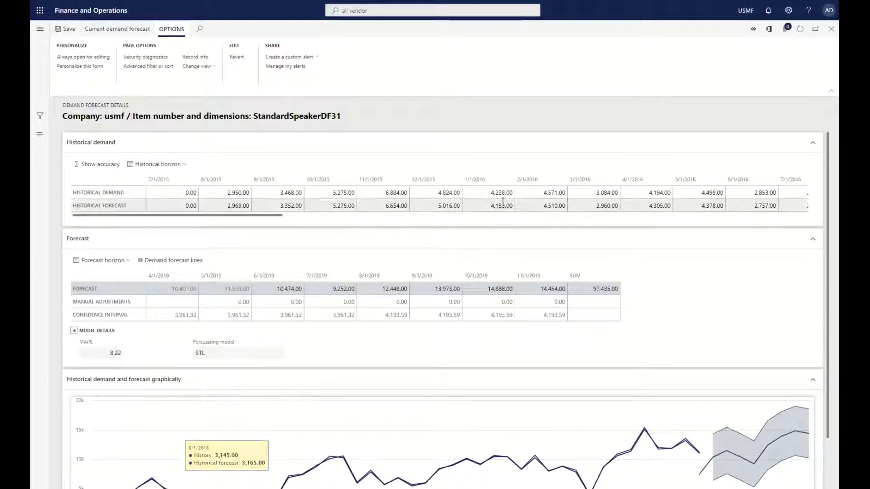
pyautogui.press('Escape')
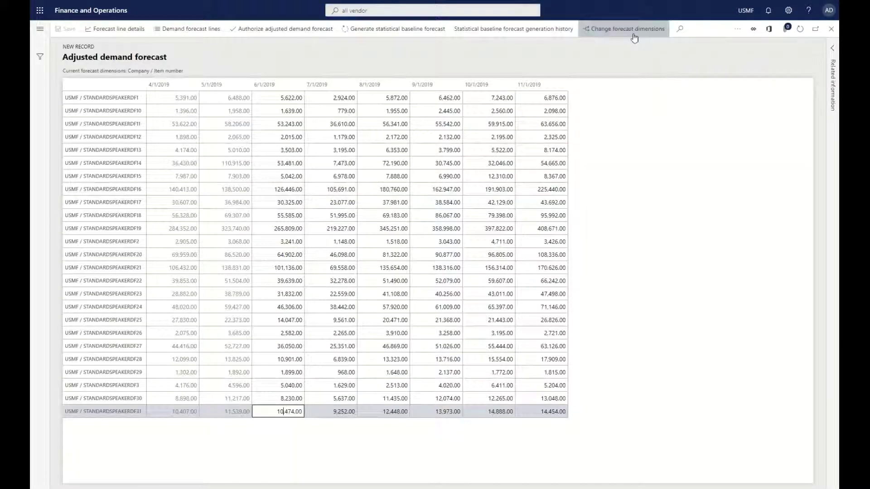
# Add Allocation key to the Company and Item number forecast dimensions and apply the change.
pyautogui.click(632, 32)
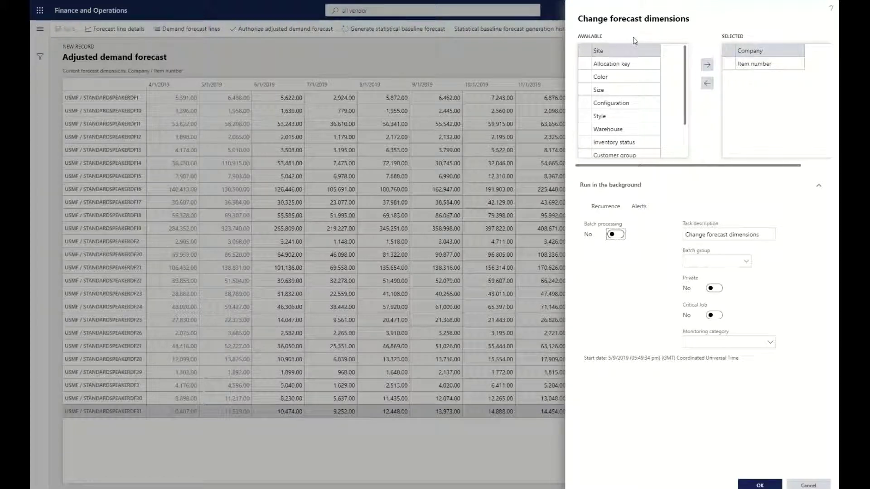
pyautogui.click(765, 63)
pyautogui.click(770, 50)
pyautogui.click(635, 76)
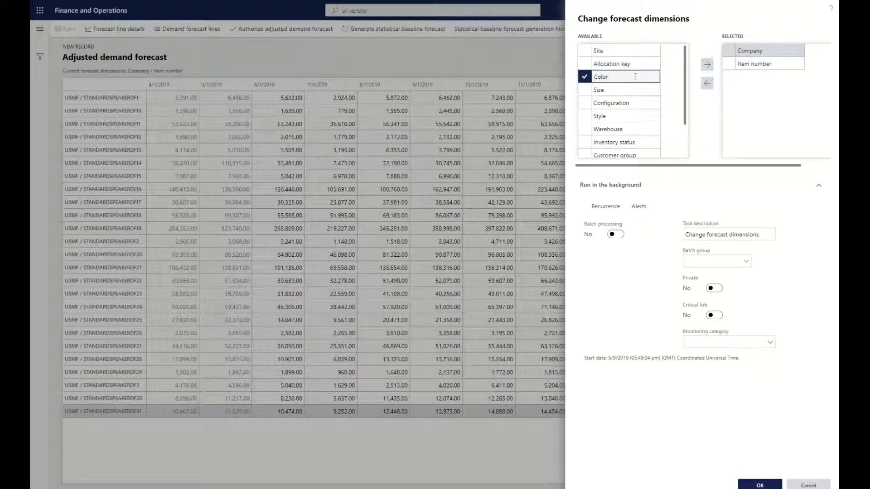
pyautogui.click(615, 131)
pyautogui.scroll(-1, 617, 132)
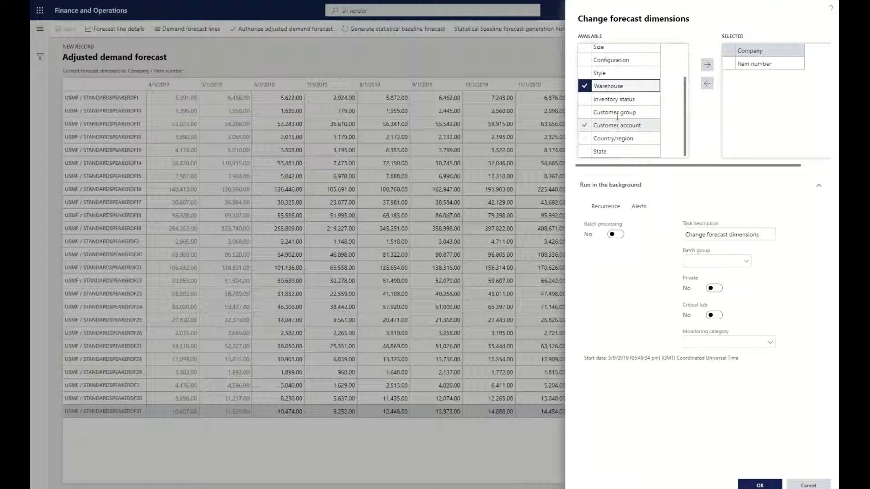
pyautogui.click(617, 152)
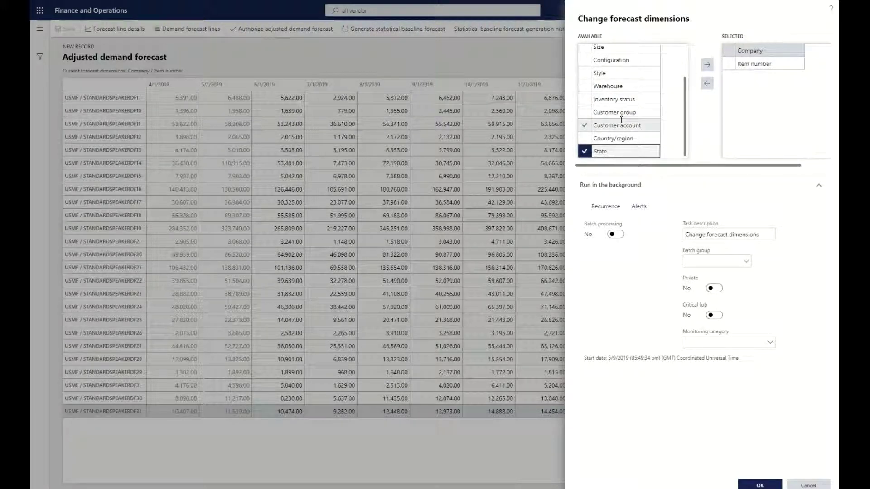
pyautogui.scroll(1, 623, 132)
pyautogui.click(612, 63)
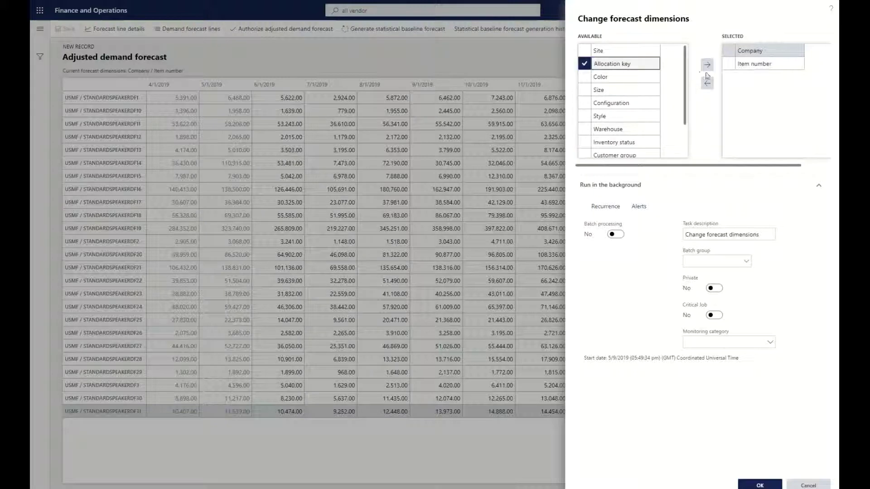
pyautogui.click(707, 64)
pyautogui.click(760, 484)
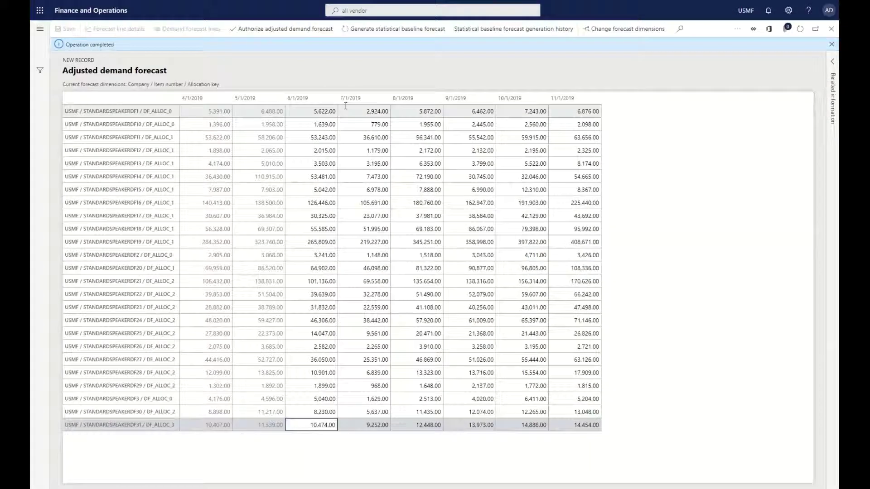
# Bring up Generate statistical baseline forecast (start date 6/1/2019) and dismiss the Azure Machine Learning warning.
pyautogui.click(392, 31)
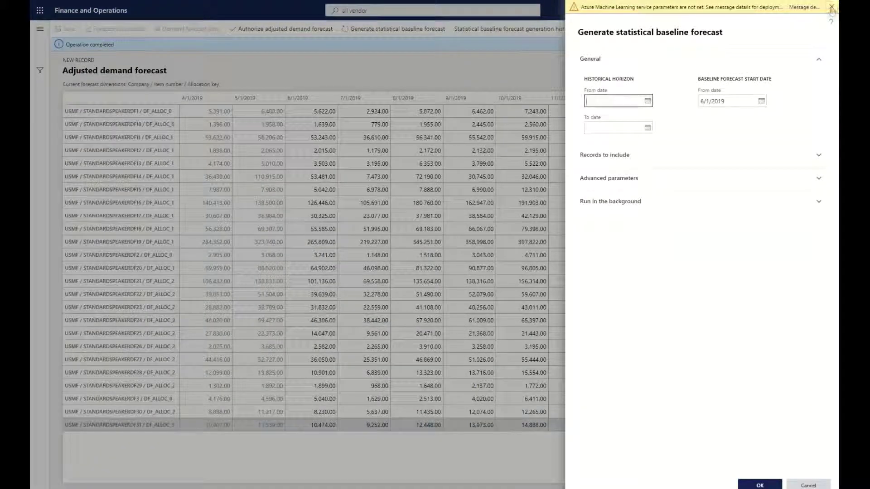
pyautogui.click(832, 7)
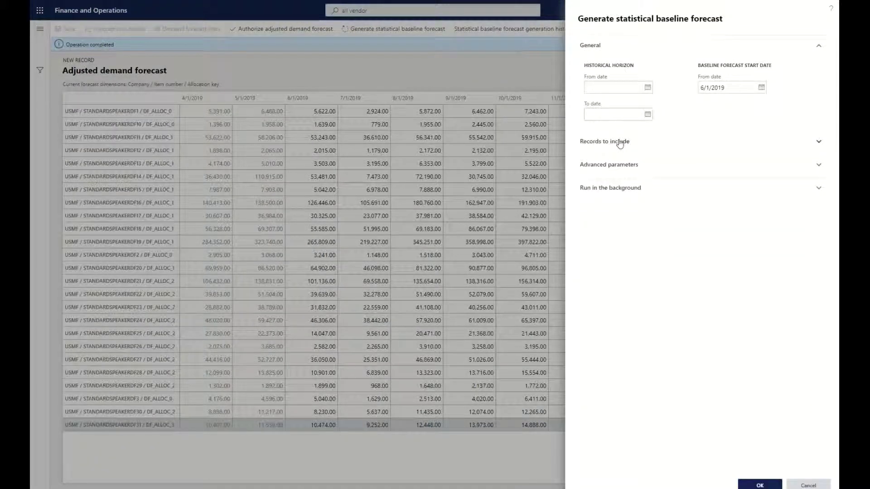